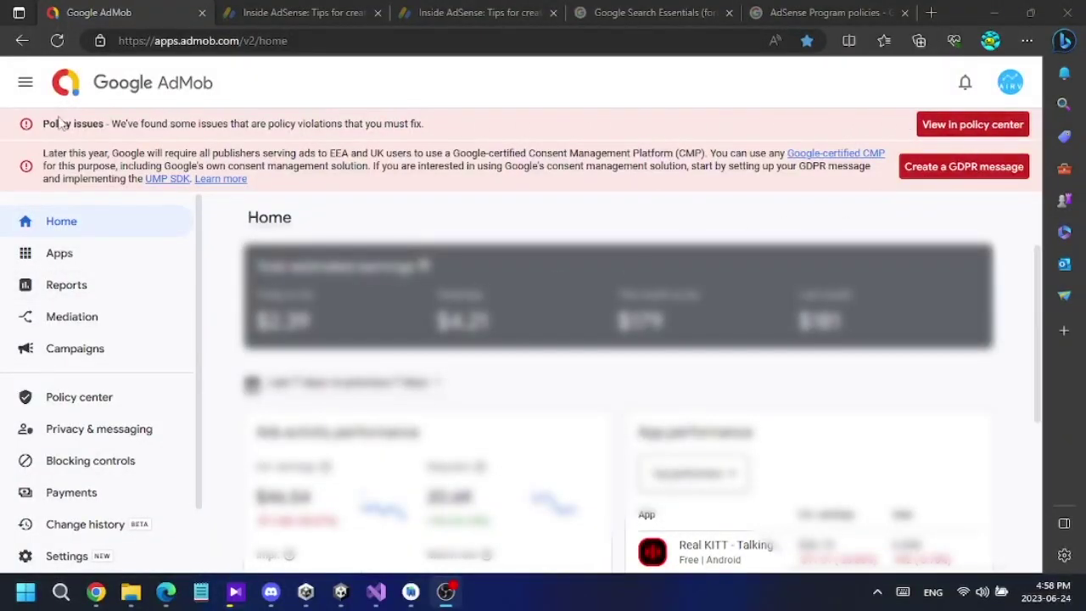
Step: Open the Policy center from the policy issues warning and scroll to the Issues table
left_click_drag(45, 123, 421, 123)
left_click(463, 129)
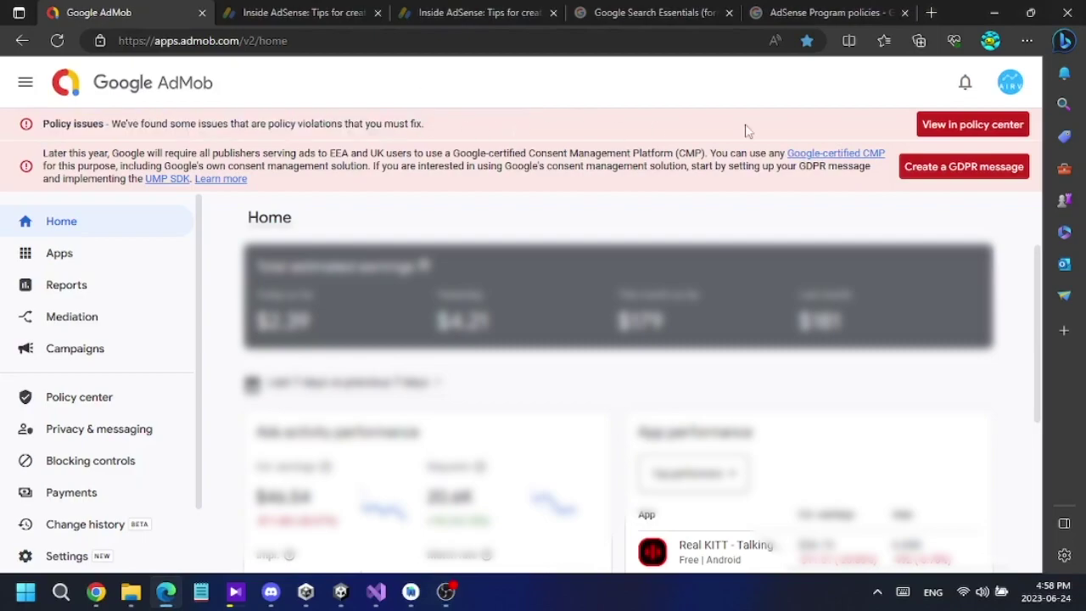
left_click(973, 127)
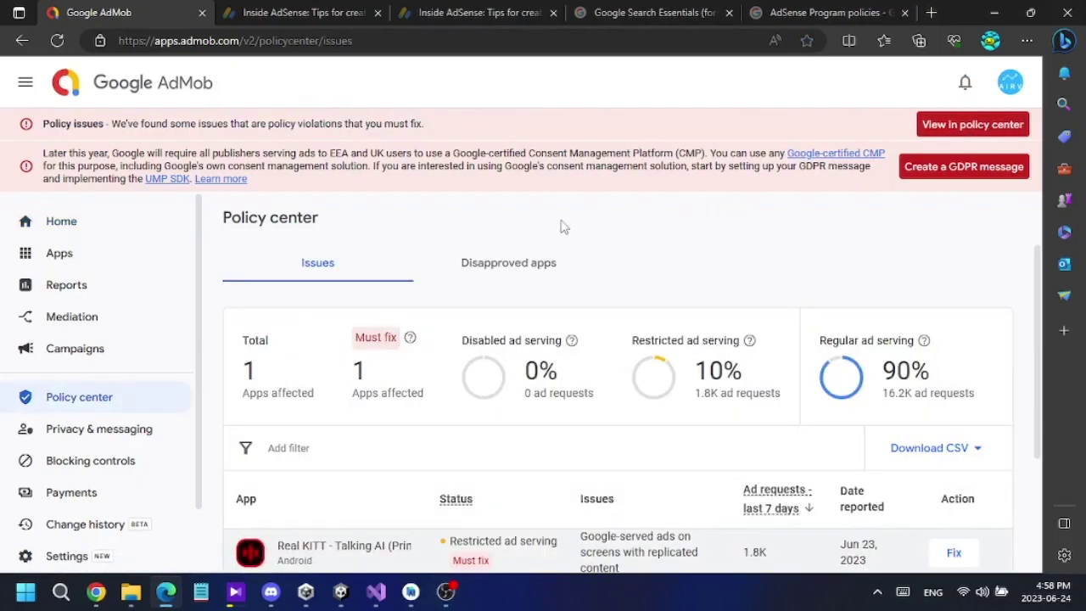
scroll(562, 472, "down", 2)
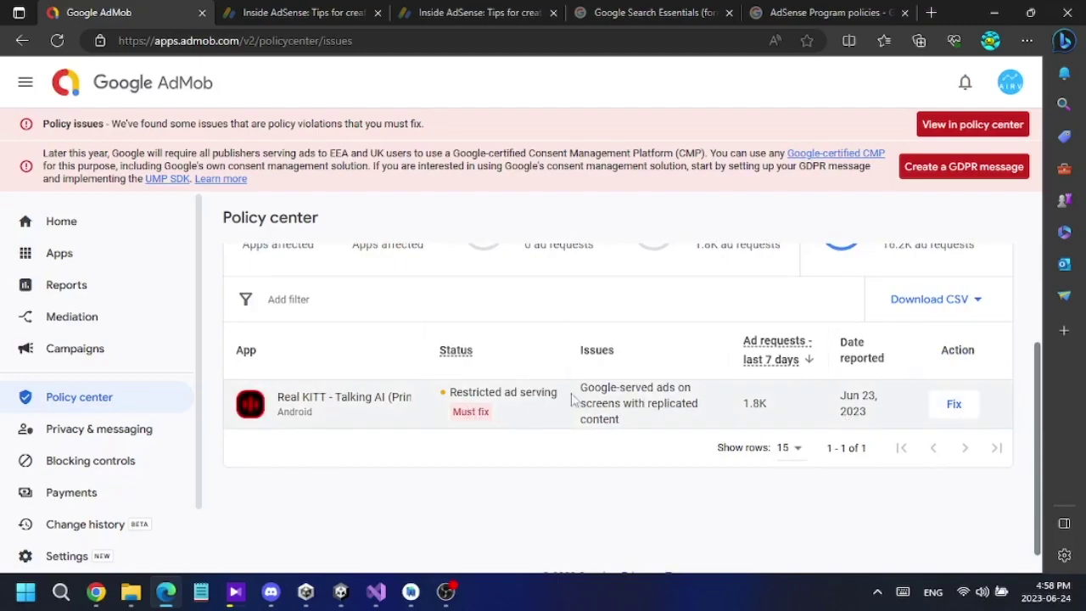
Step: Highlight the replicated content issue description in the Issues table
left_click_drag(626, 424, 582, 395)
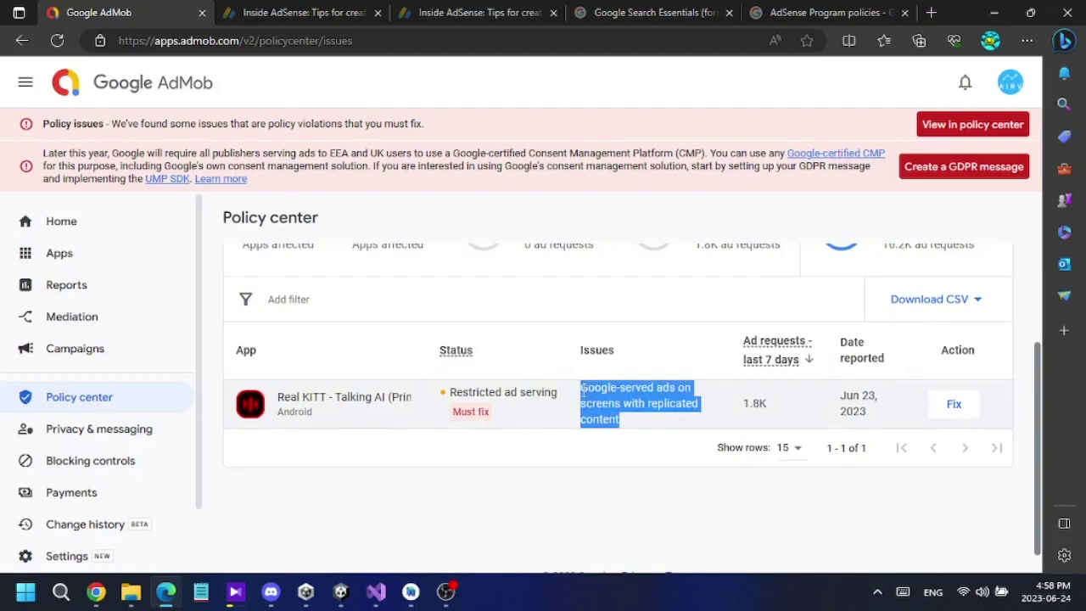
scroll(643, 416, "up", 6)
left_click(568, 431)
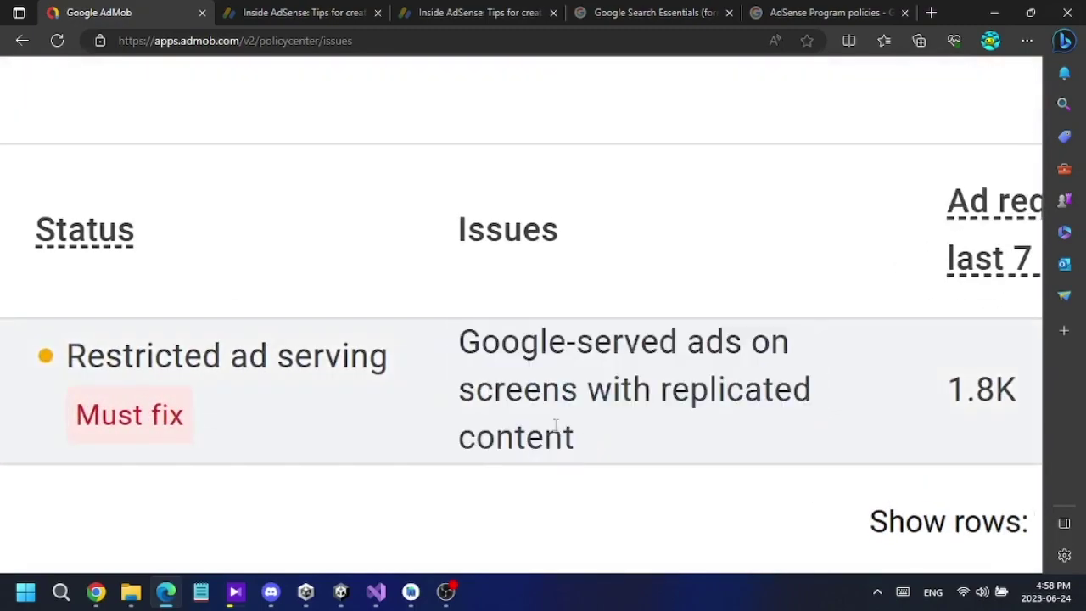
left_click_drag(540, 361, 477, 343)
left_click(713, 422)
scroll(669, 398, "down", 6)
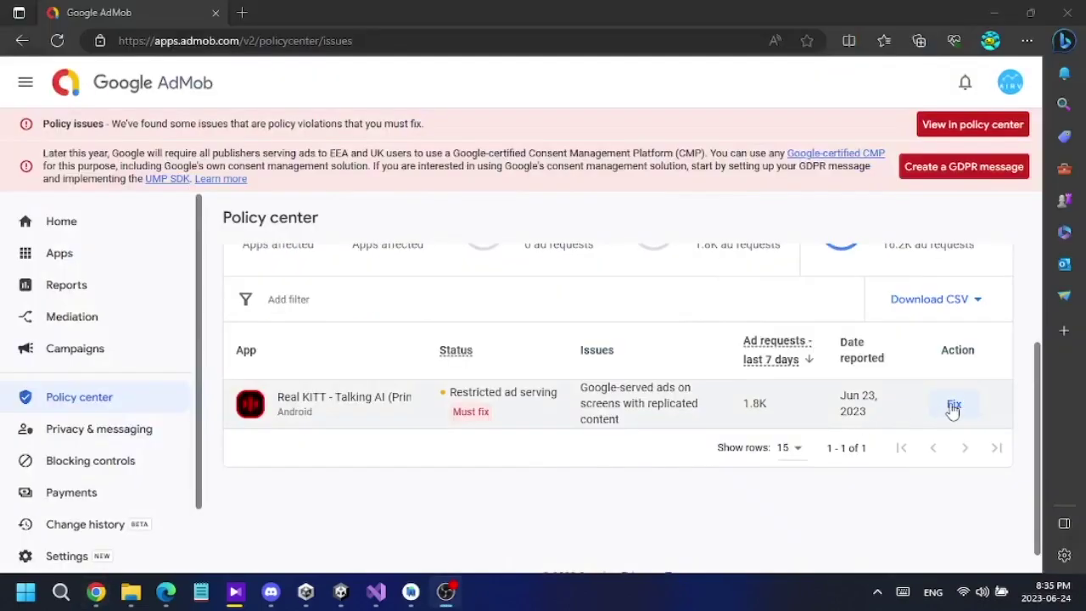
Step: Open the app's Fix details for replicated content and scroll to the Request review button
left_click(951, 405)
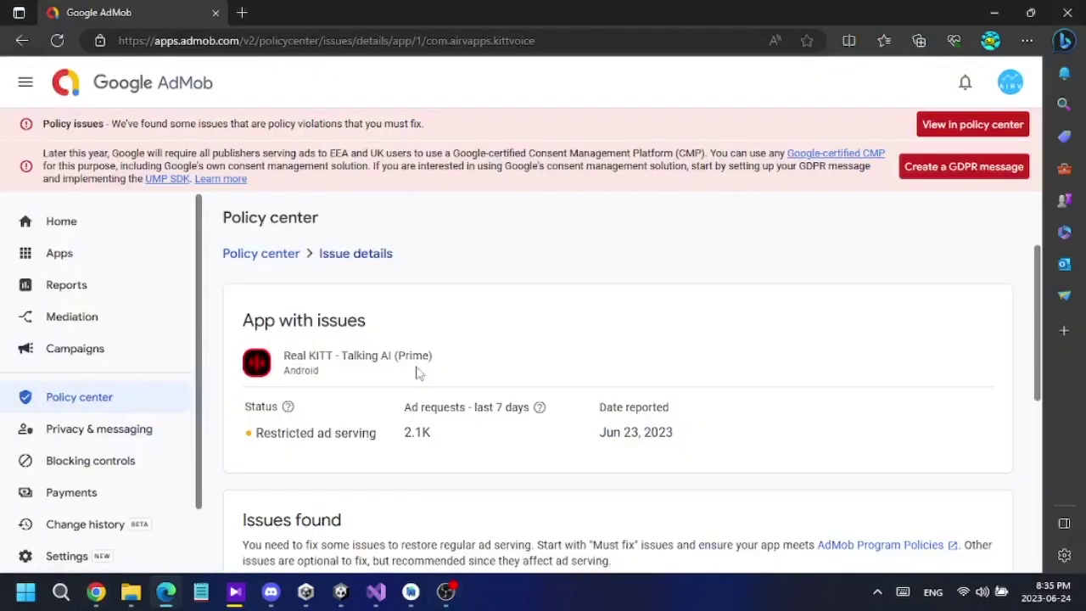
scroll(480, 363, "down", 2)
scroll(475, 363, "down", 1)
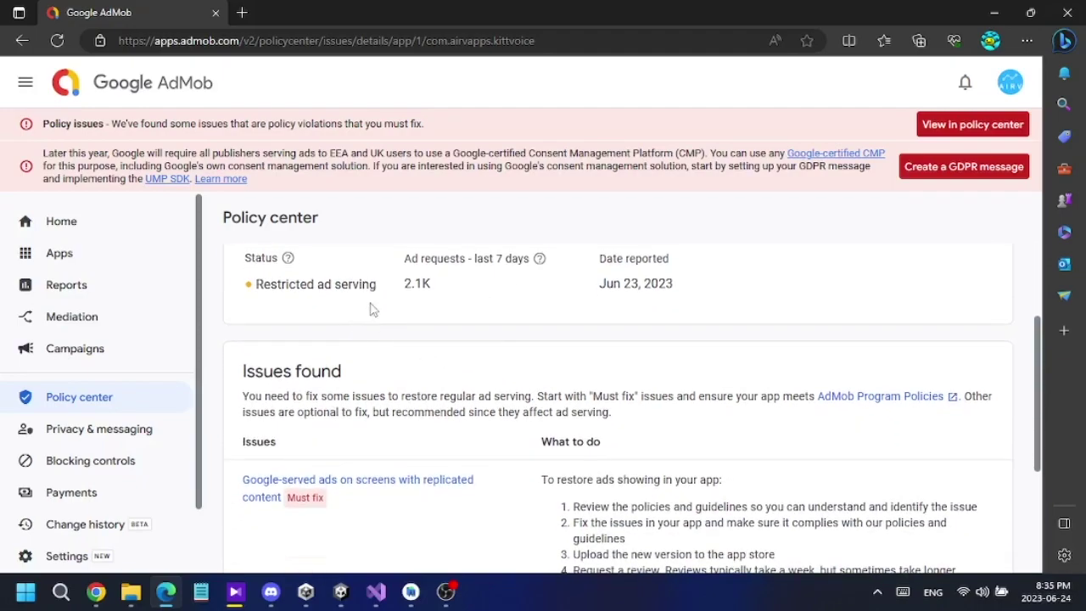
scroll(524, 358, "down", 3)
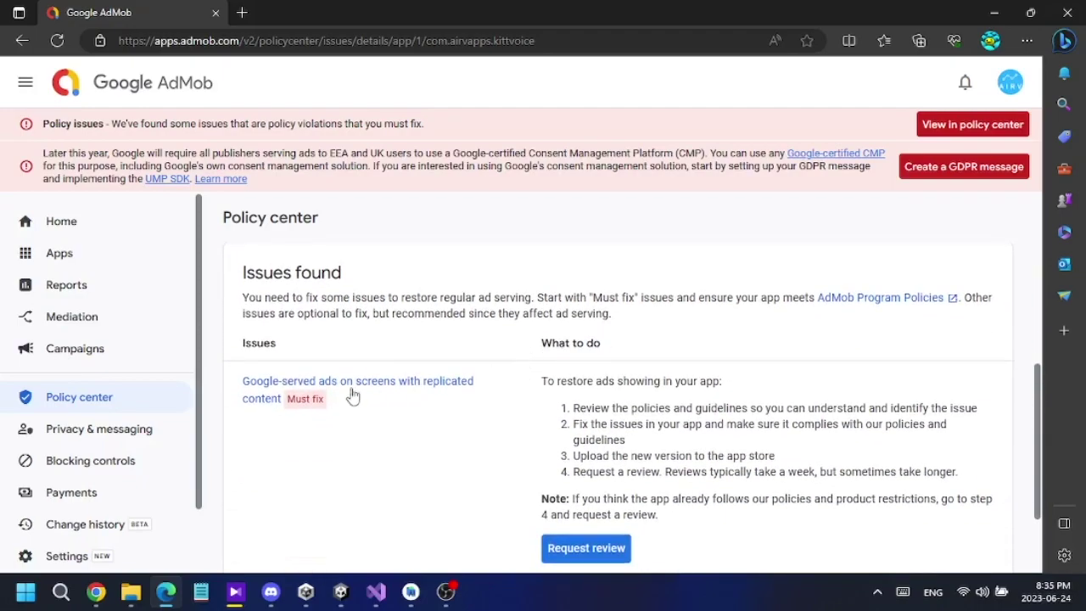
left_click(612, 460)
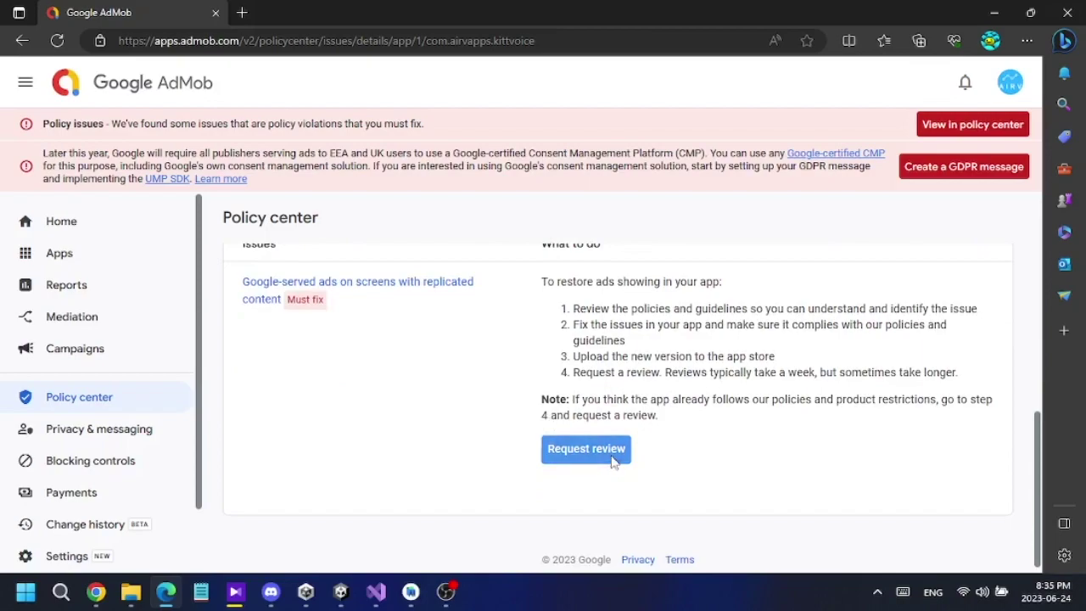
Step: Write the review details: 'We have removed the video page and made an update in the…'
left_click(496, 403)
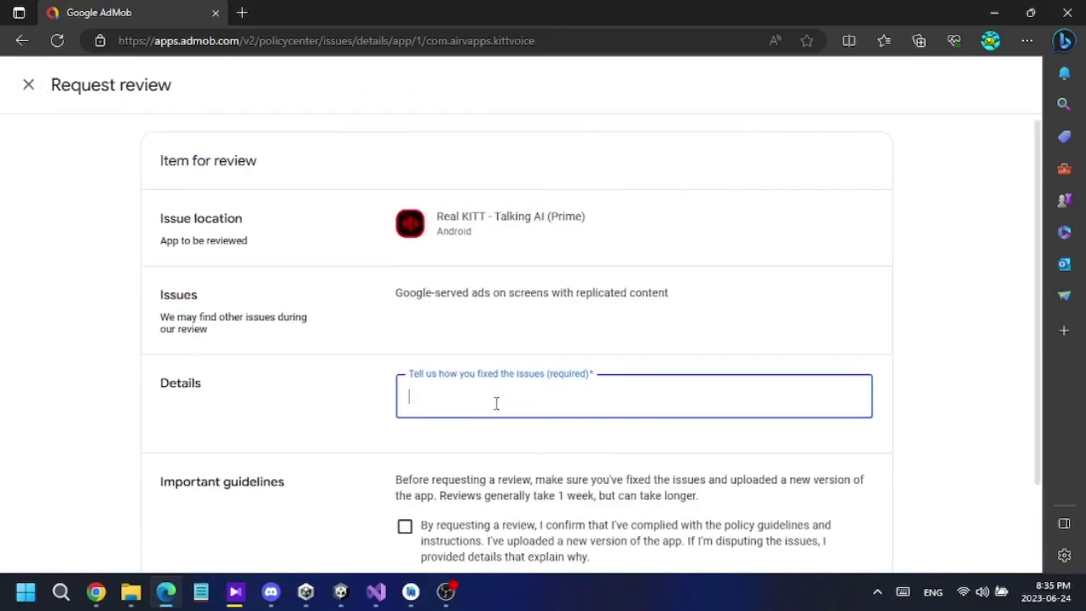
type("W")
left_click(622, 383)
type("e have removed the video ")
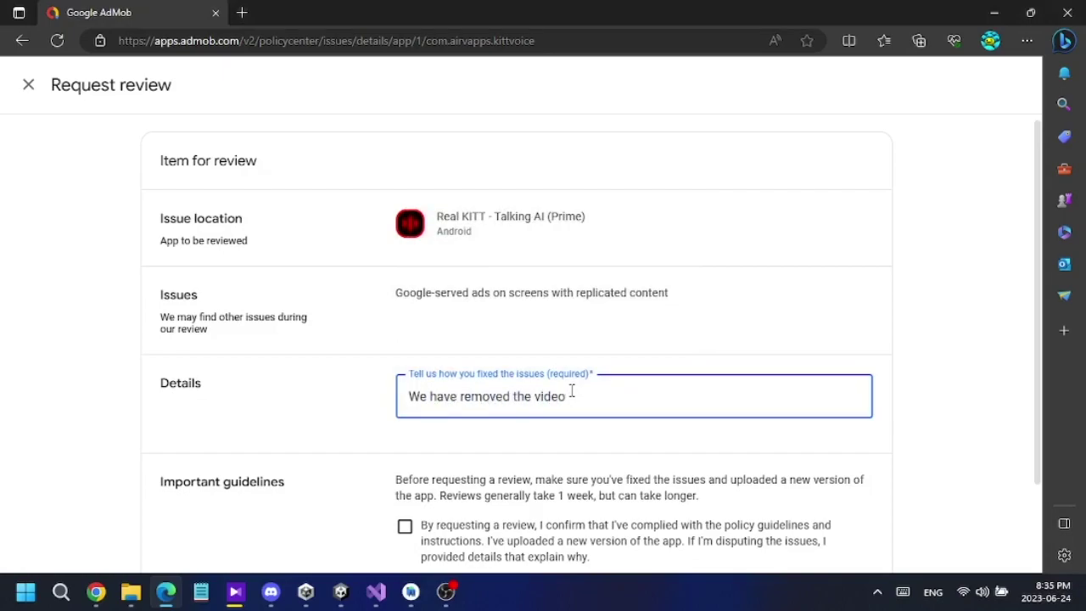
type("page and make an update")
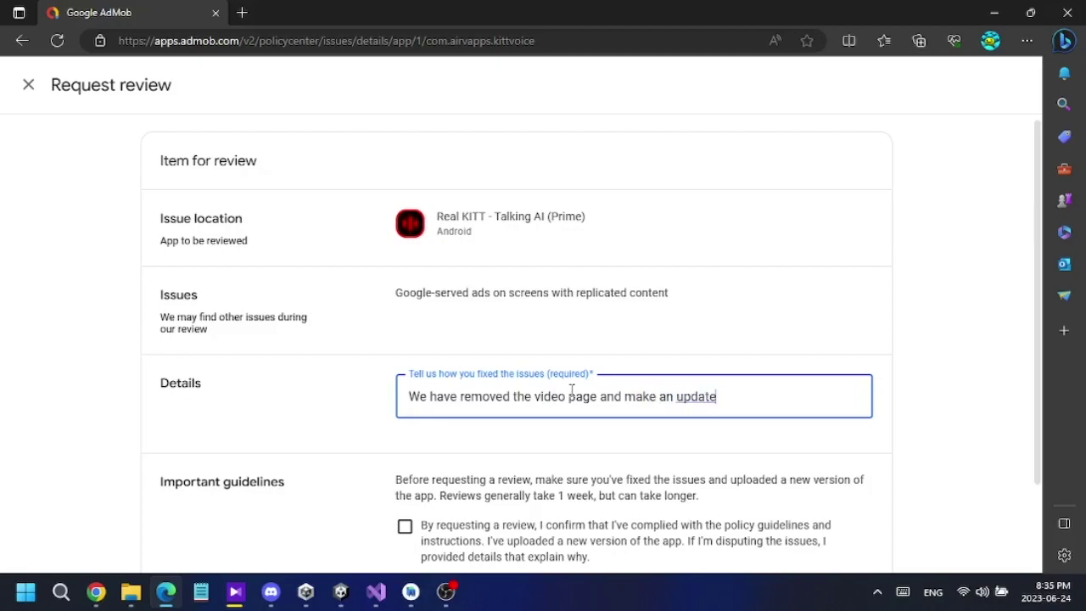
key("Delete")
type("d")
left_click(757, 400)
type("in the playstore")
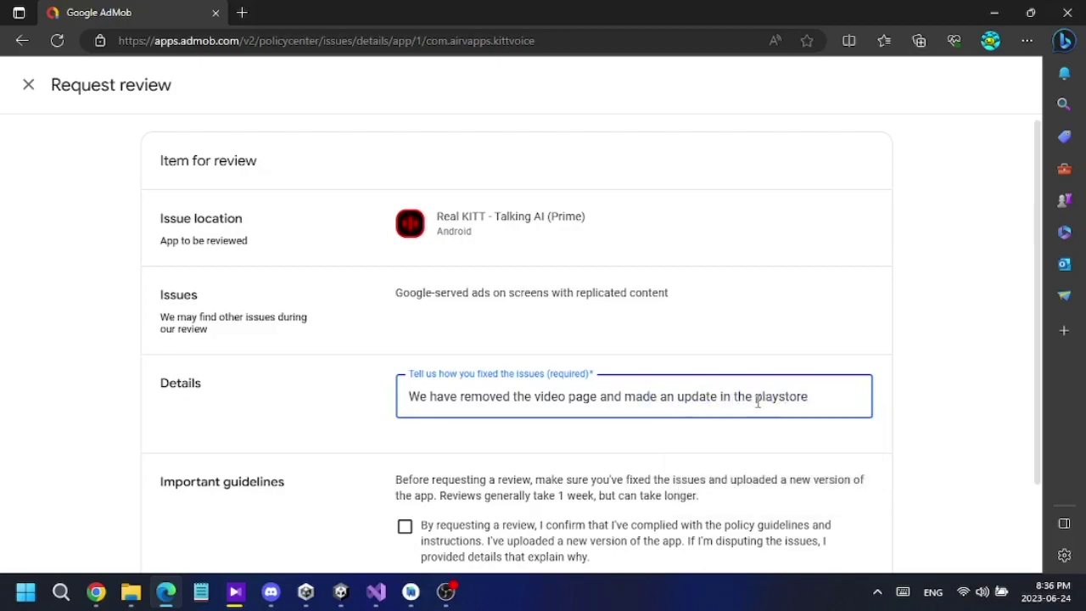
Step: Tick the compliance confirmation, submit the review request, and open the AdMob result email
scroll(758, 402, "down", 2)
left_click(455, 418)
scroll(455, 420, "up", 2)
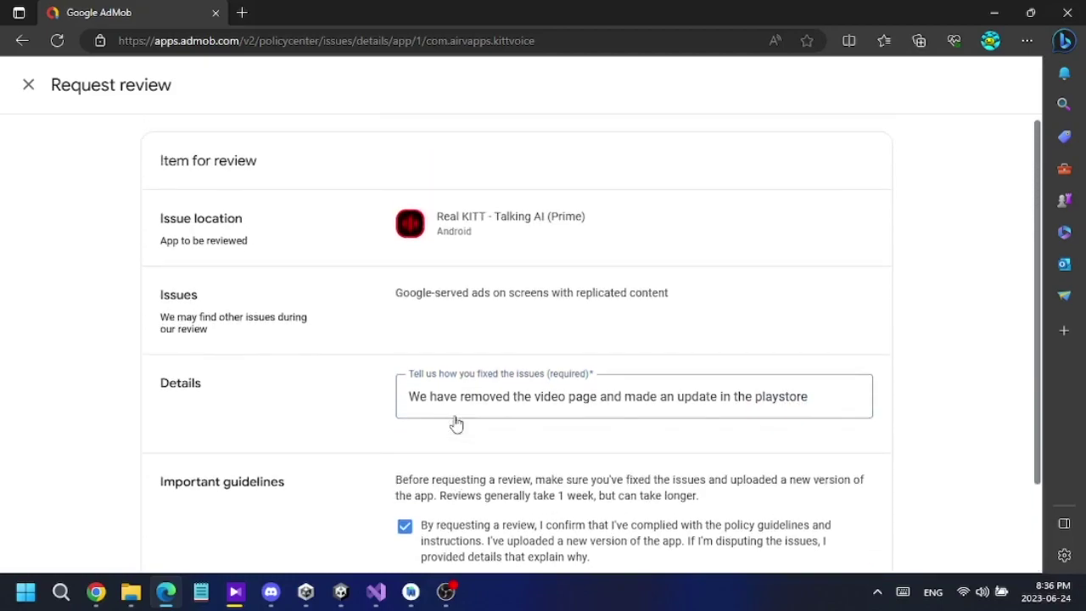
scroll(735, 468, "down", 2)
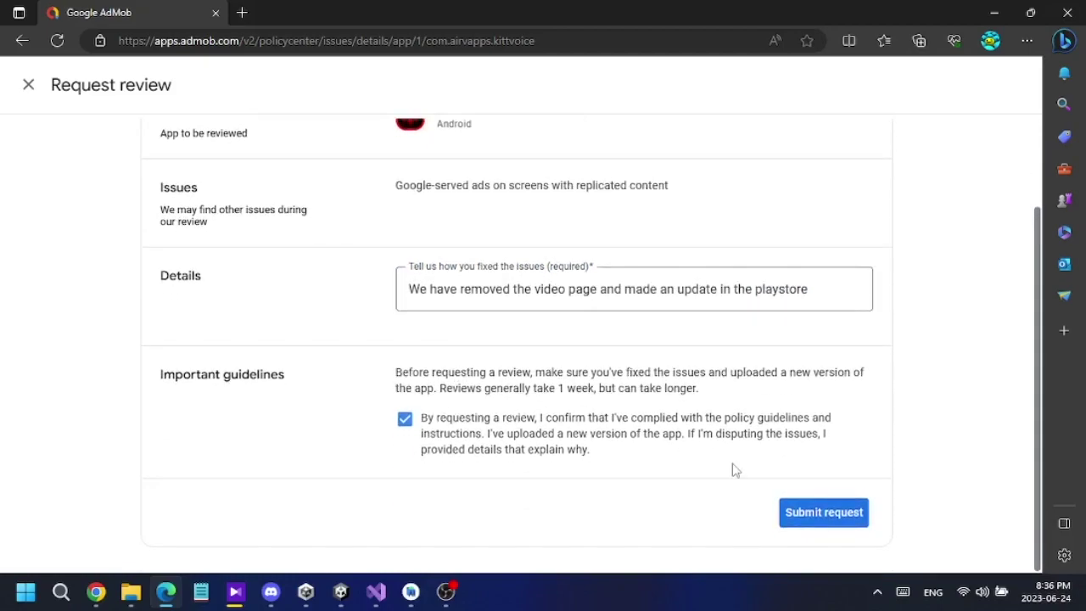
left_click(819, 514)
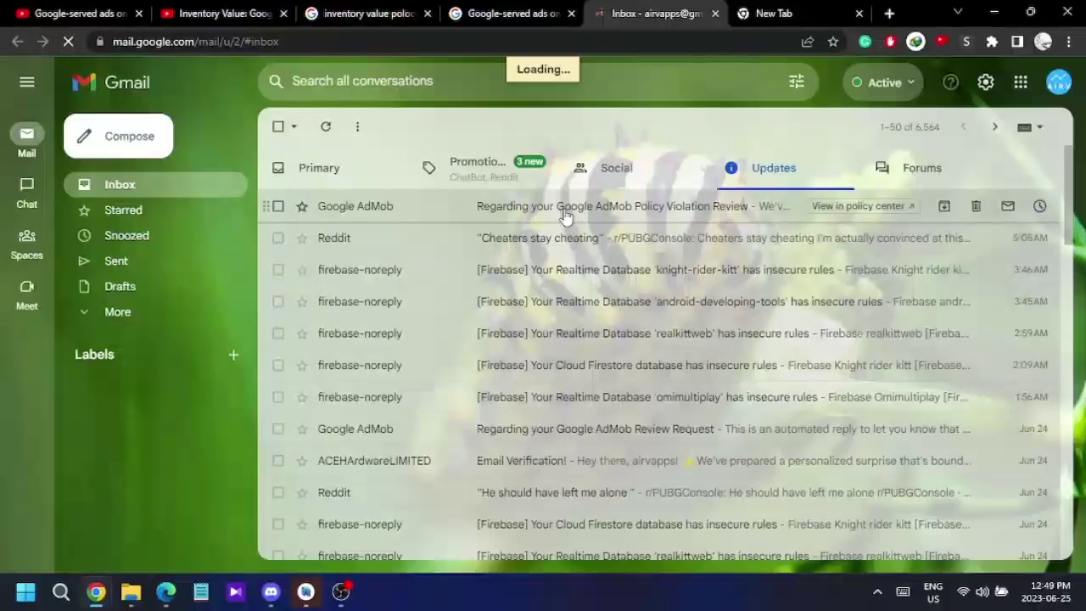
left_click(543, 214)
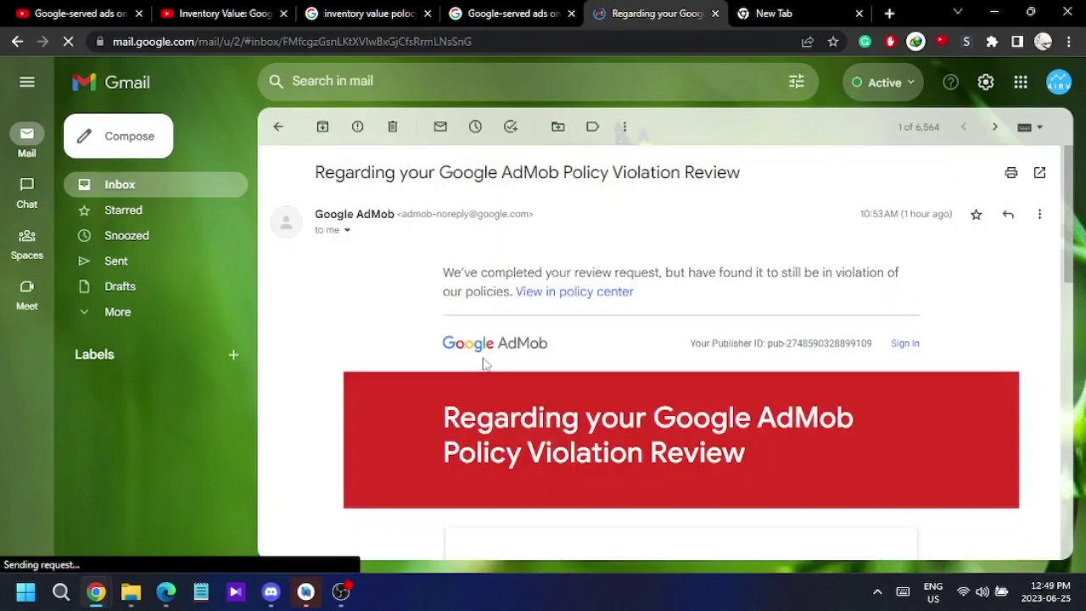
Step: Read the AdMob reply stating the app still violates policy and ads may be restricted
left_click_drag(667, 272, 473, 278)
left_click(462, 275)
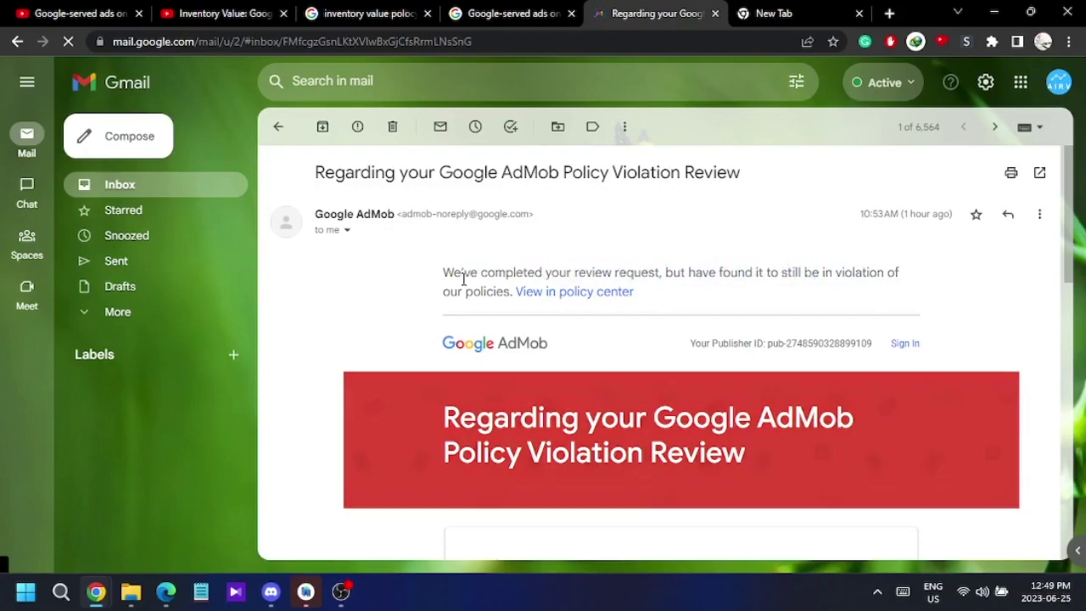
scroll(463, 280, "down", 3)
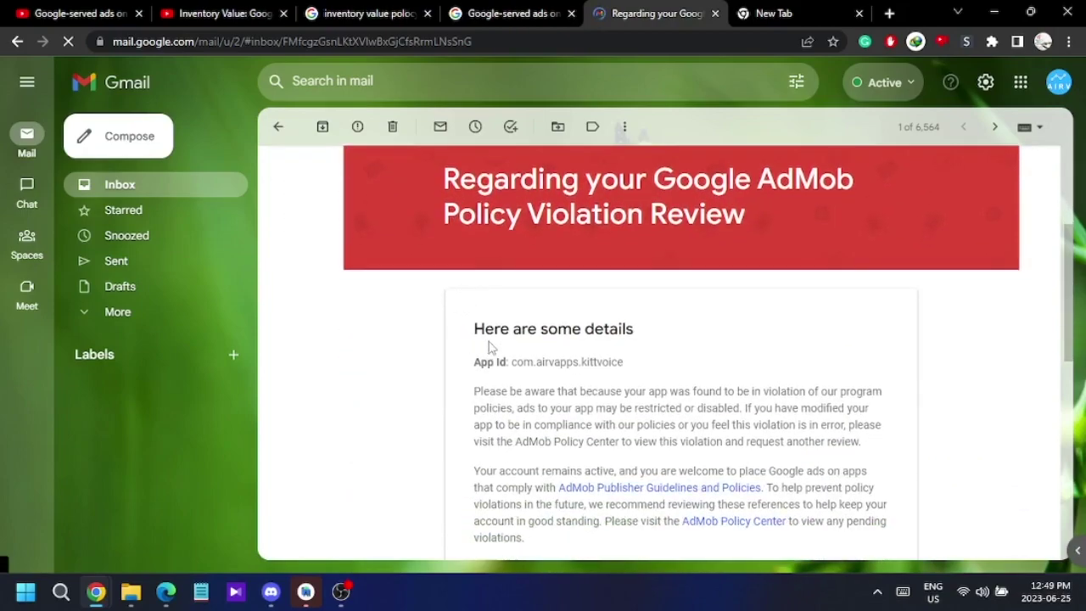
scroll(491, 347, "down", 3)
scroll(490, 347, "up", 2)
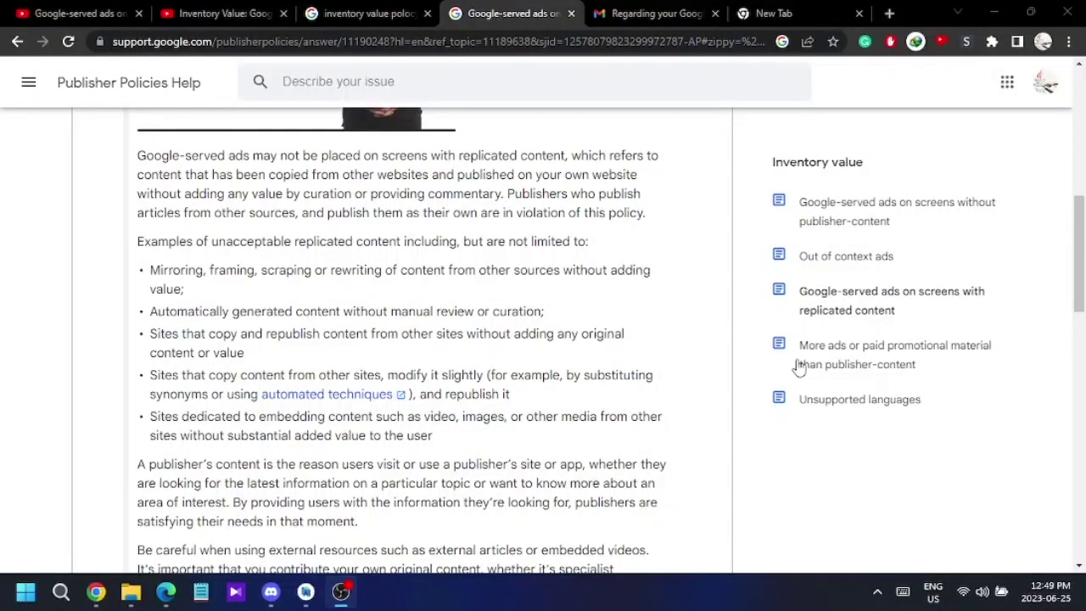
scroll(800, 365, "up", 6)
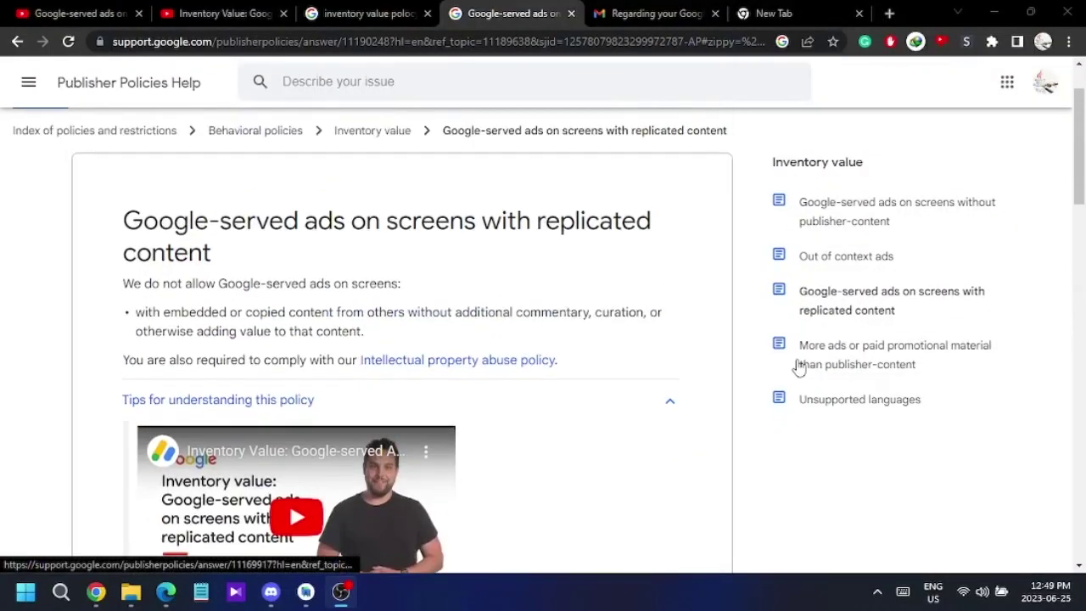
left_click_drag(119, 212, 218, 252)
left_click(218, 253)
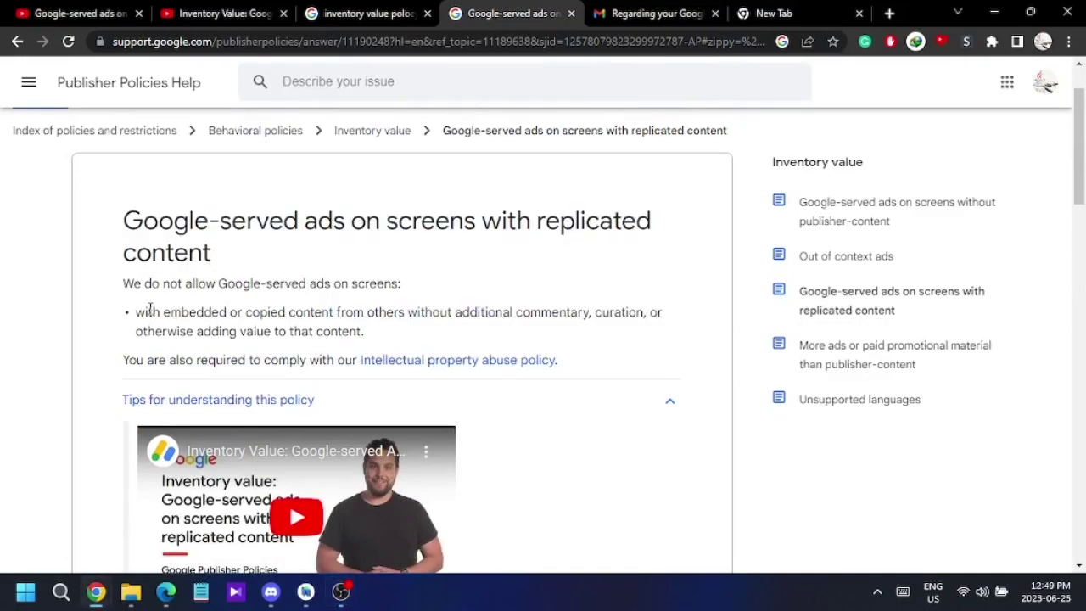
left_click_drag(144, 313, 376, 339)
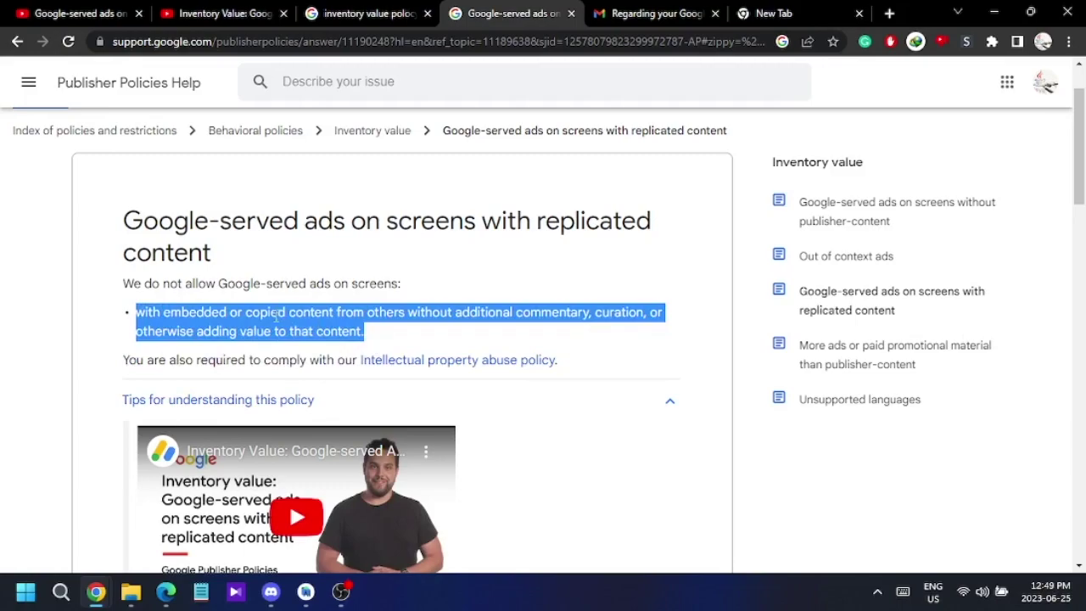
left_click(382, 313)
left_click_drag(396, 313, 621, 312)
left_click(391, 340)
left_click_drag(382, 340, 166, 332)
left_click(220, 336)
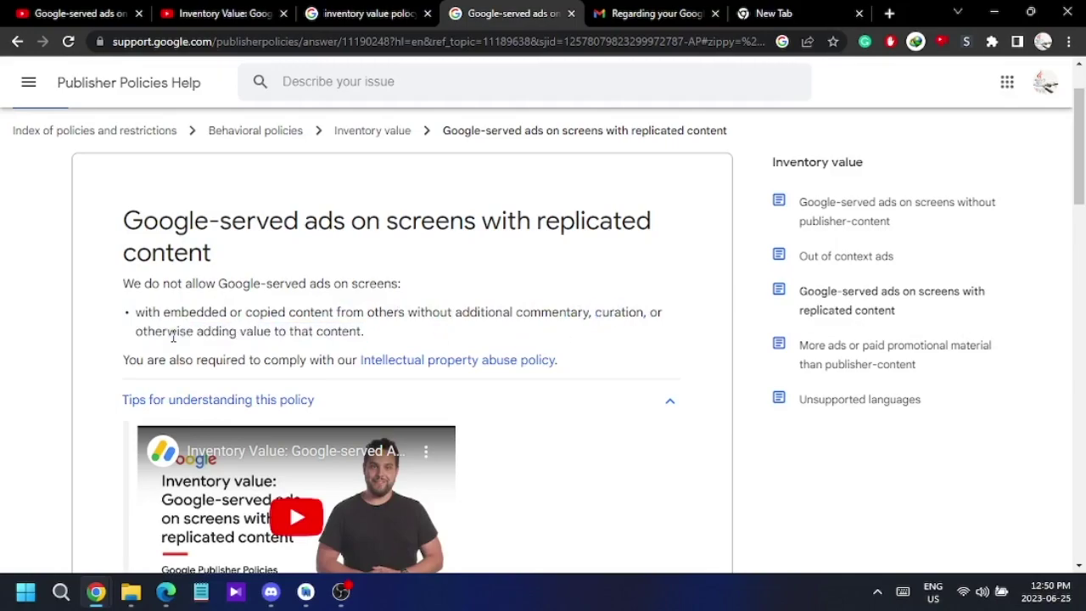
scroll(273, 334, "down", 1)
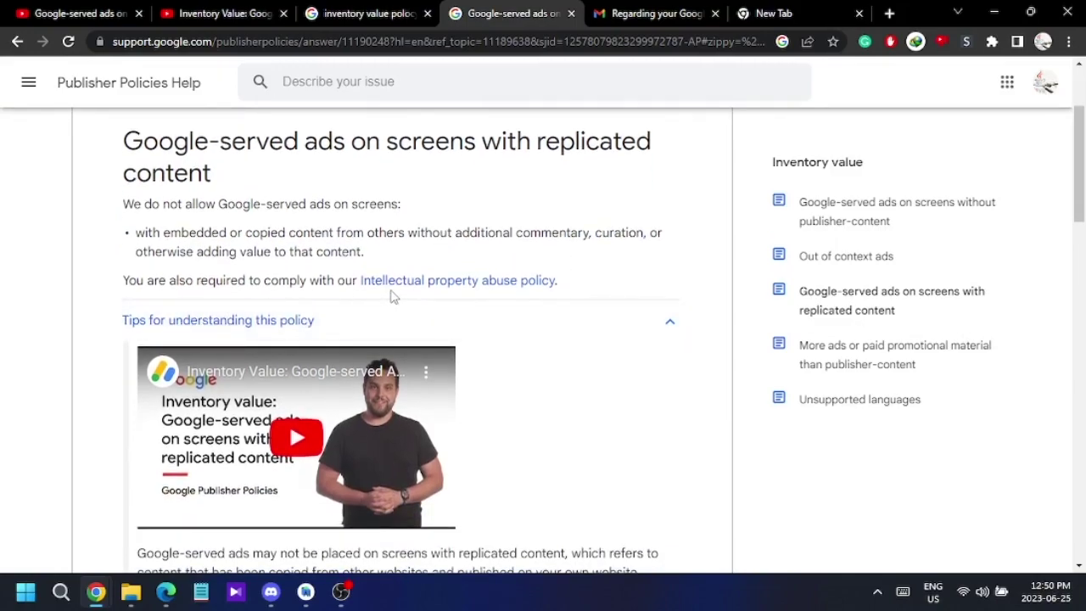
scroll(179, 284, "down", 4)
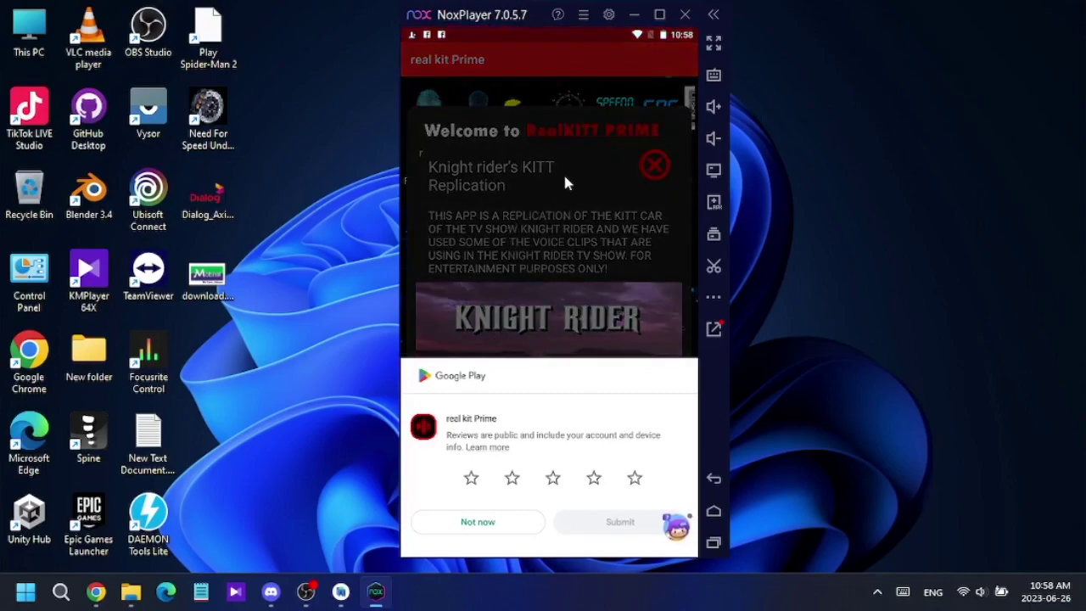
Step: Dismiss the Google Play rating sheet and KITT replication card, then accept the privacy policy
left_click(565, 183)
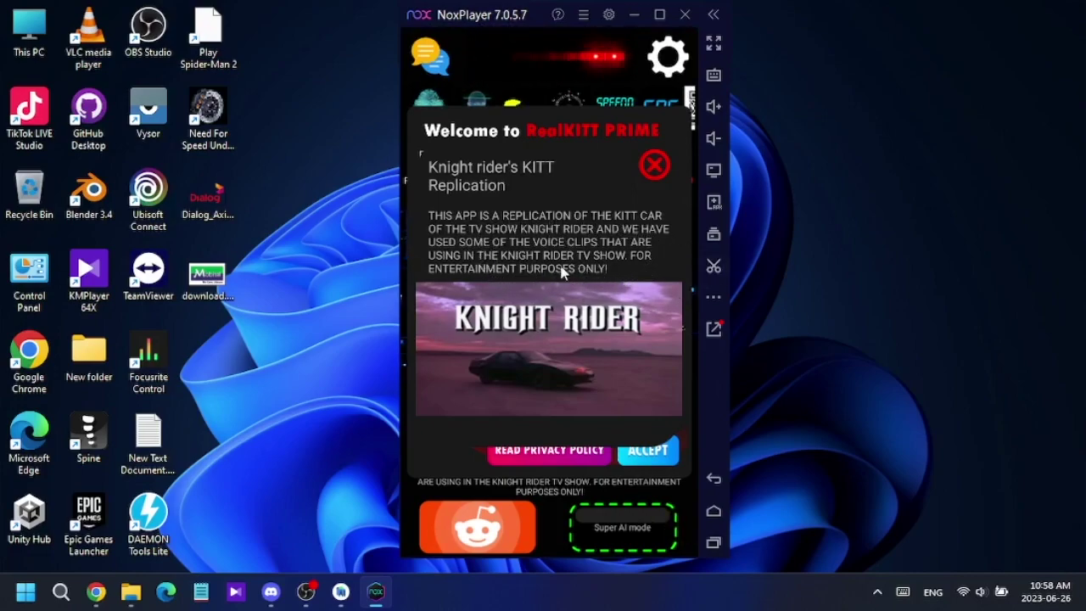
left_click(653, 165)
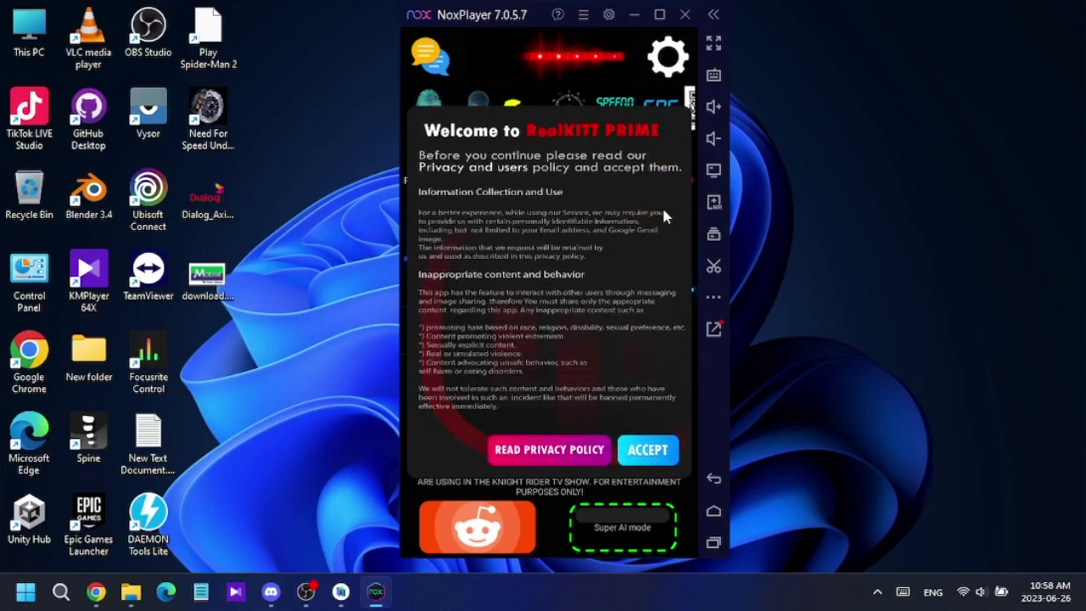
left_click(639, 454)
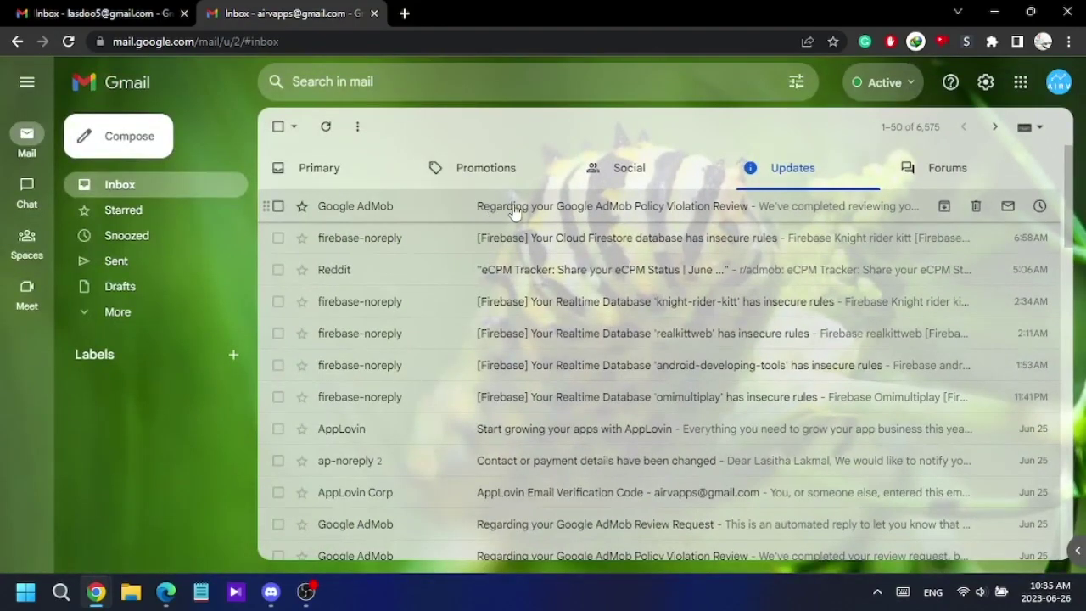
Step: Open the newest AdMob review email and highlight 'no policy violations were found'
left_click(515, 212)
scroll(607, 338, "down", 3)
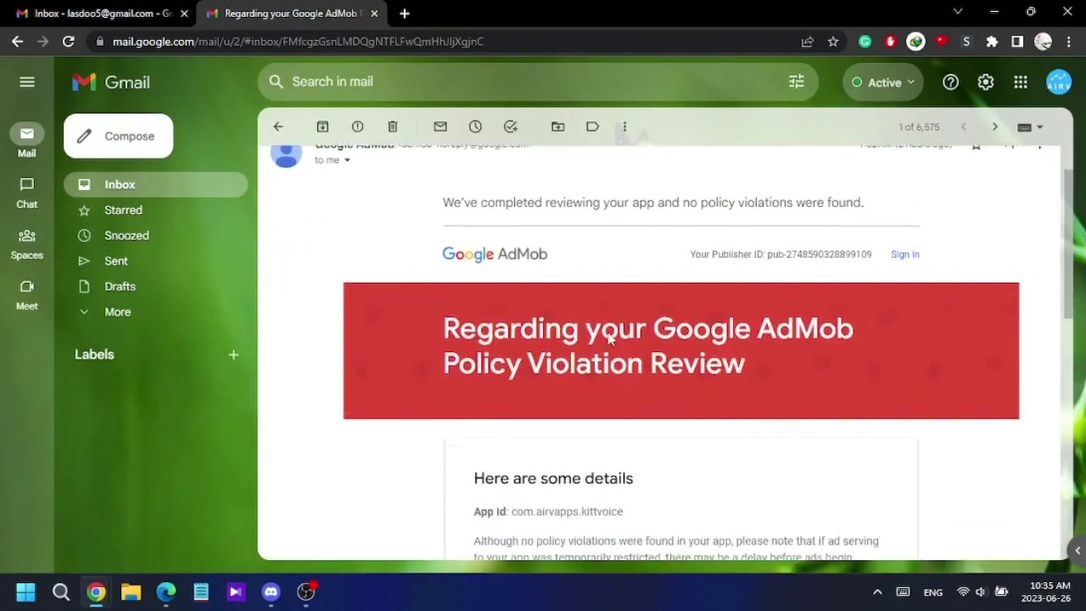
scroll(607, 338, "up", 2)
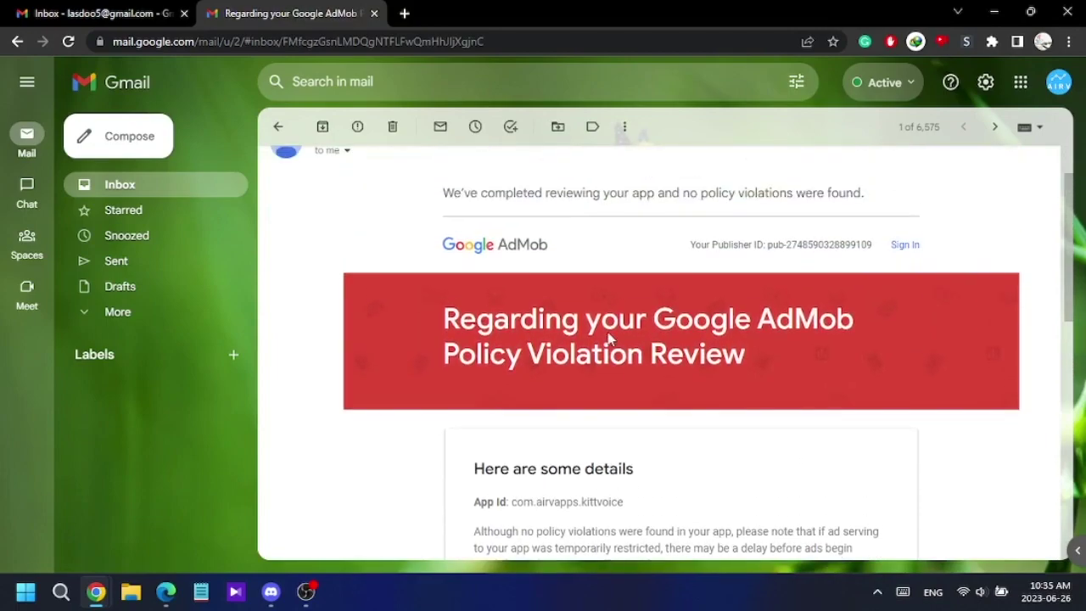
scroll(886, 223, "up", 5)
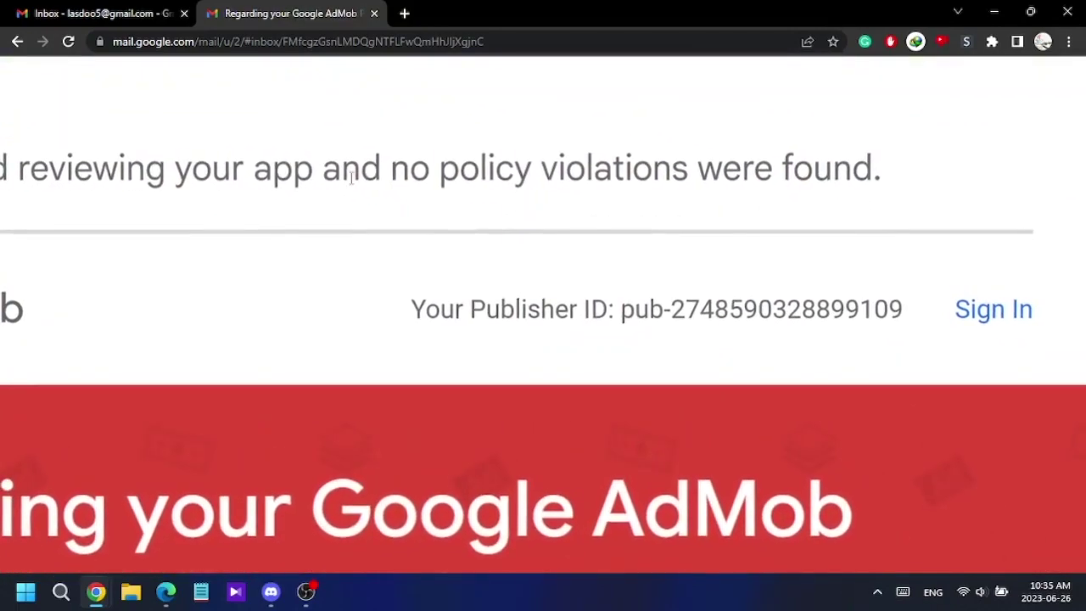
left_click_drag(273, 168, 431, 168)
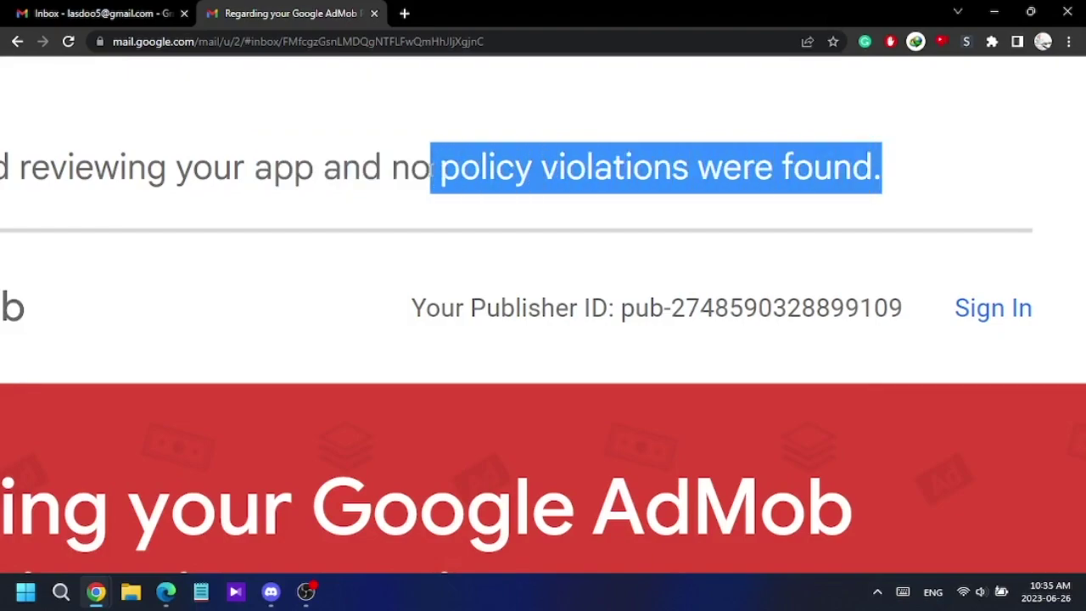
left_click(392, 169)
key("ctrl+minus")
key("ctrl+minus")
key("ctrl+minus")
key("ctrl+minus")
key("ctrl+minus")
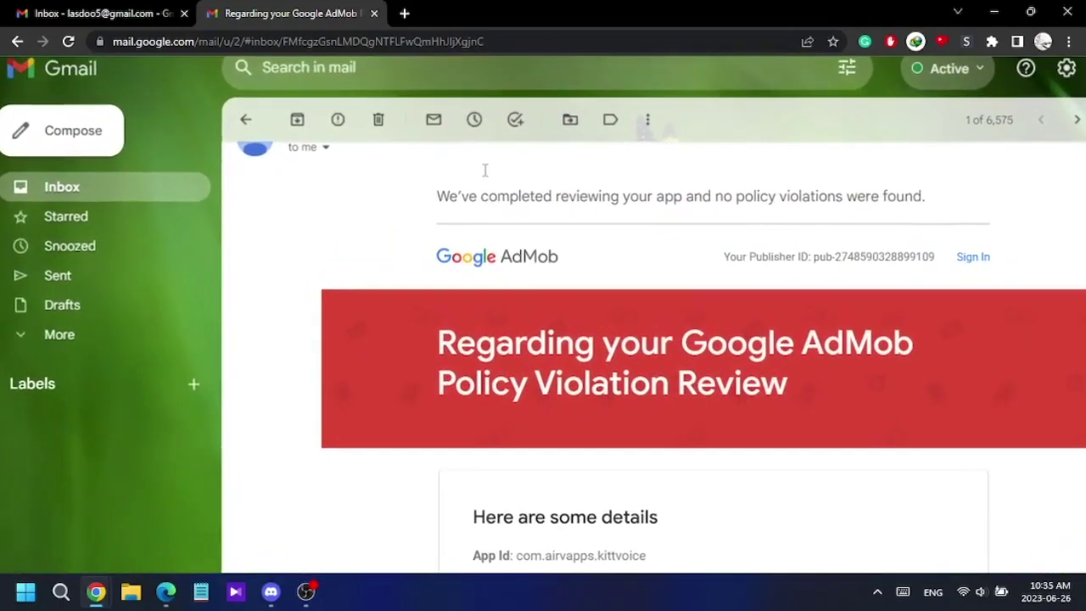
scroll(605, 292, "down", 2)
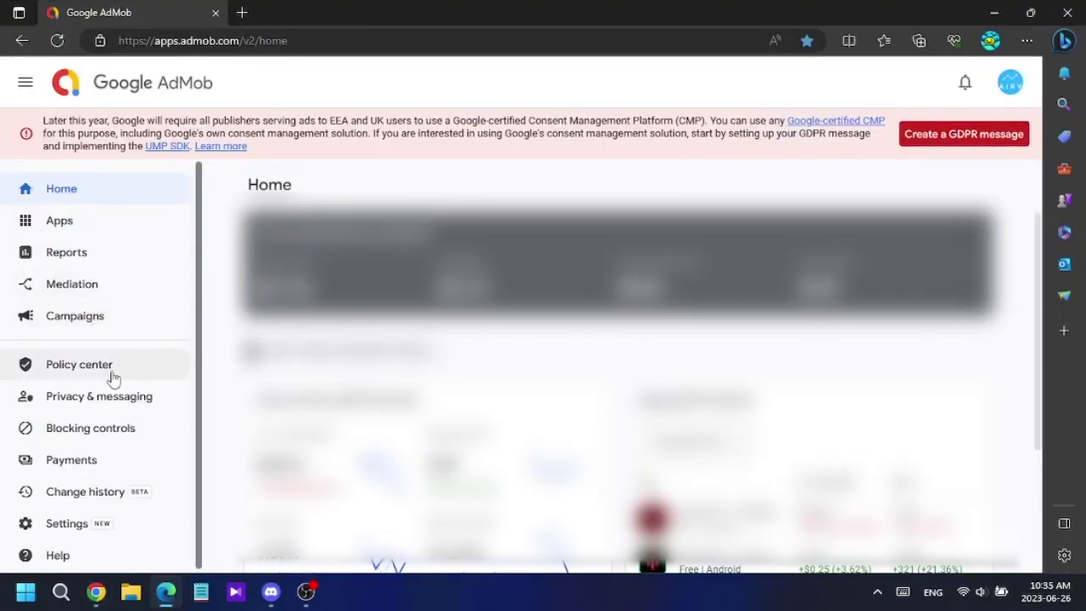
Step: Confirm the AdMob Policy center Issues tab reads 'No current issues'
left_click(77, 372)
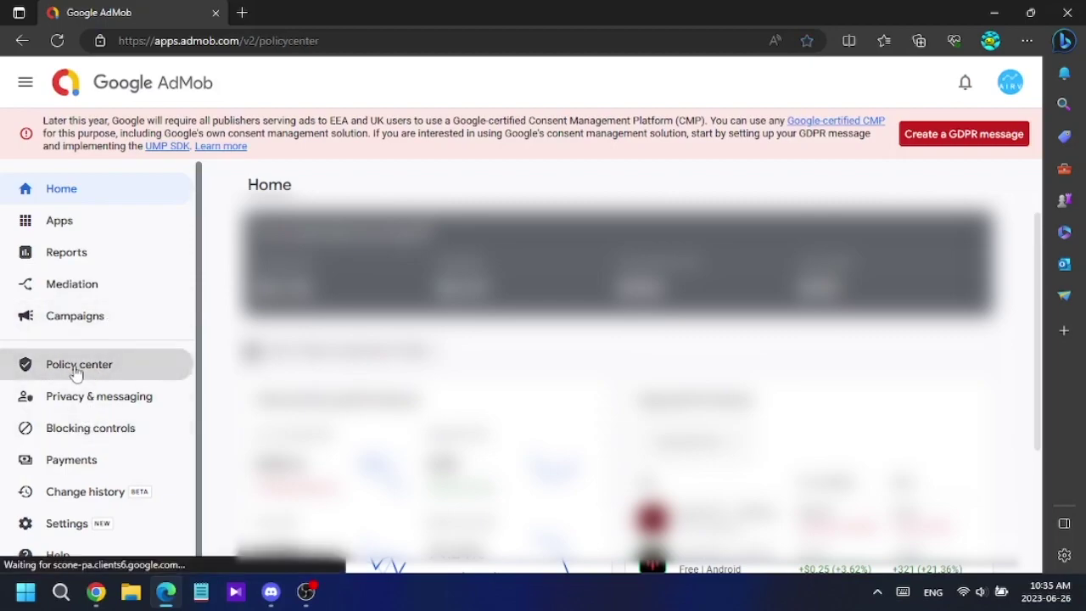
scroll(454, 365, "down", 1)
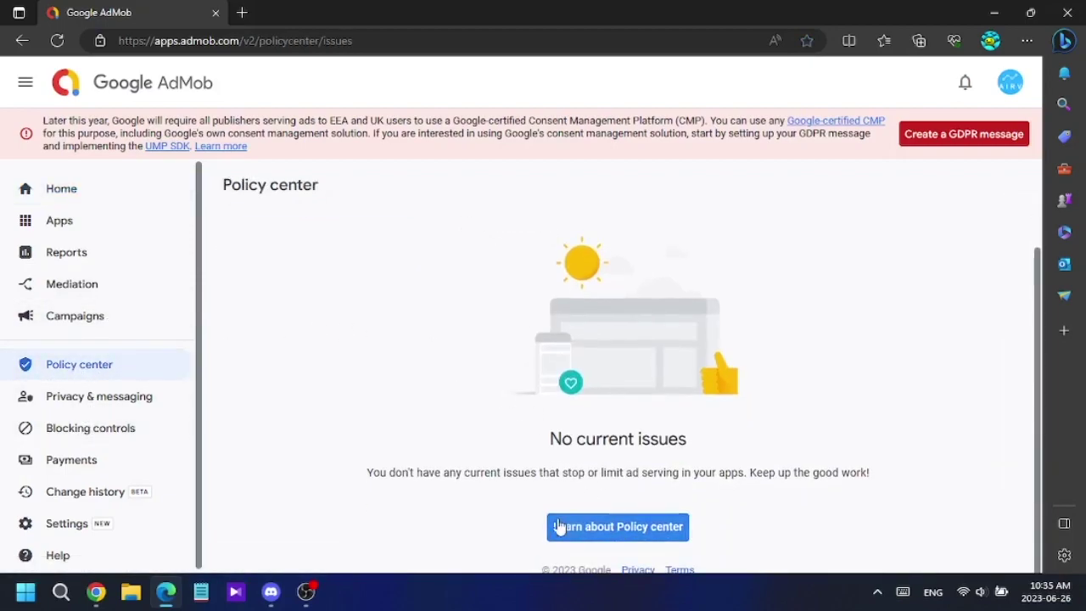
scroll(553, 355, "up", 1)
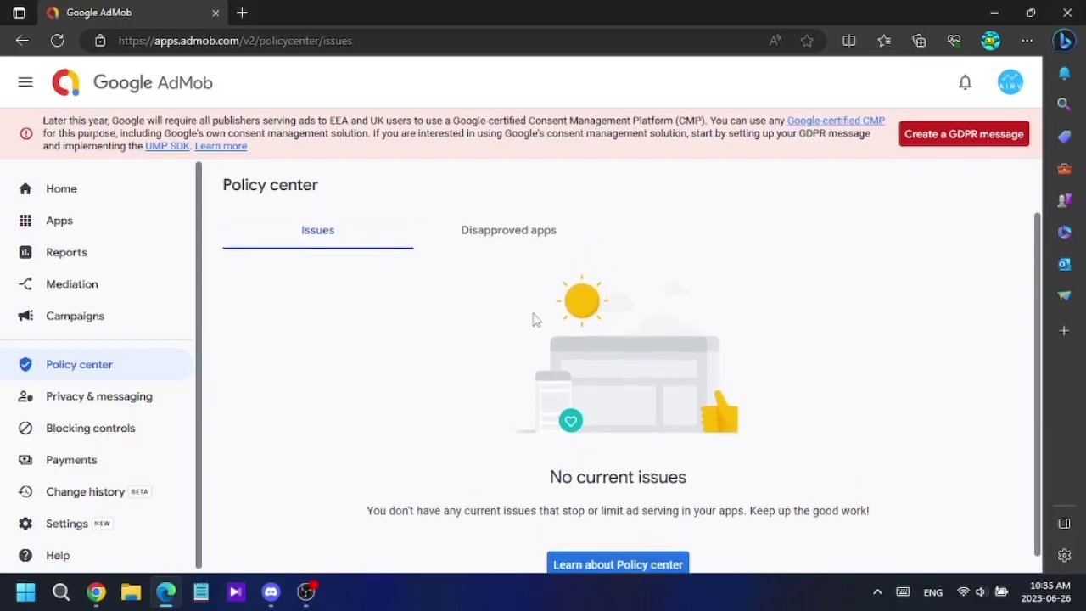